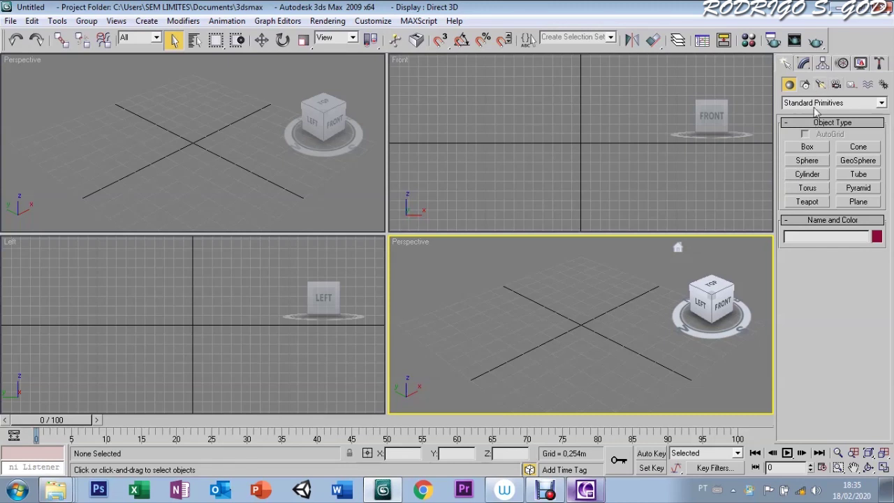
Draw a 3.504 × 3.401 × 0.063 m floor box in Perspective and start a small step box on it
left_click(808, 147)
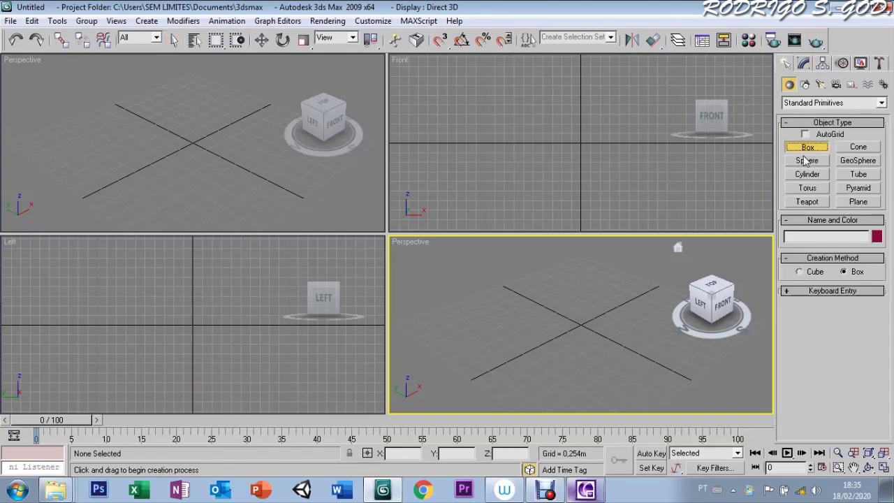
left_click_drag(416, 323, 750, 321)
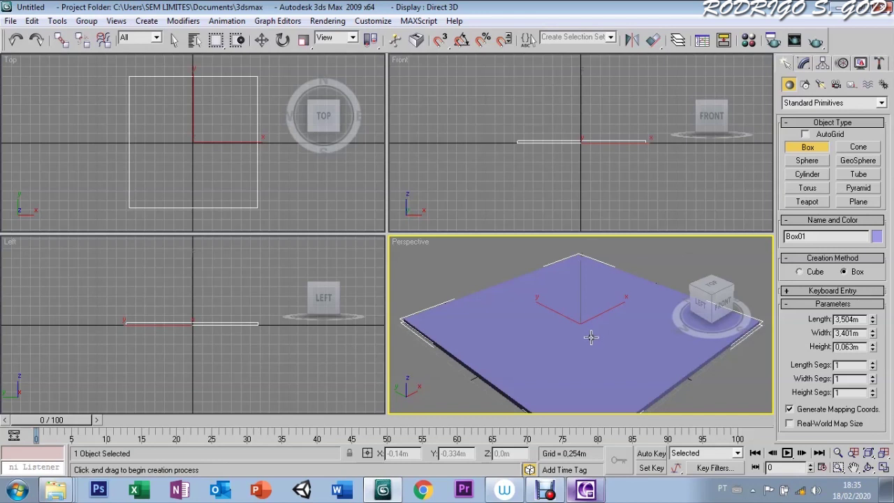
left_click_drag(594, 335, 571, 318)
Finish the step box, raise it above the floor and zoom in on it
left_click(561, 312)
key("w")
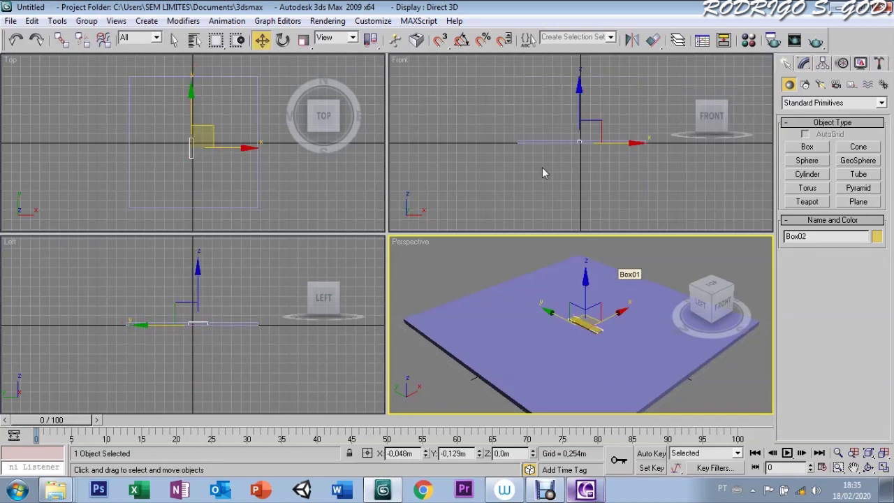
mouse_move(584, 288)
left_mouse_down()
mouse_move(555, 301)
mouse_move(539, 294)
left_mouse_up()
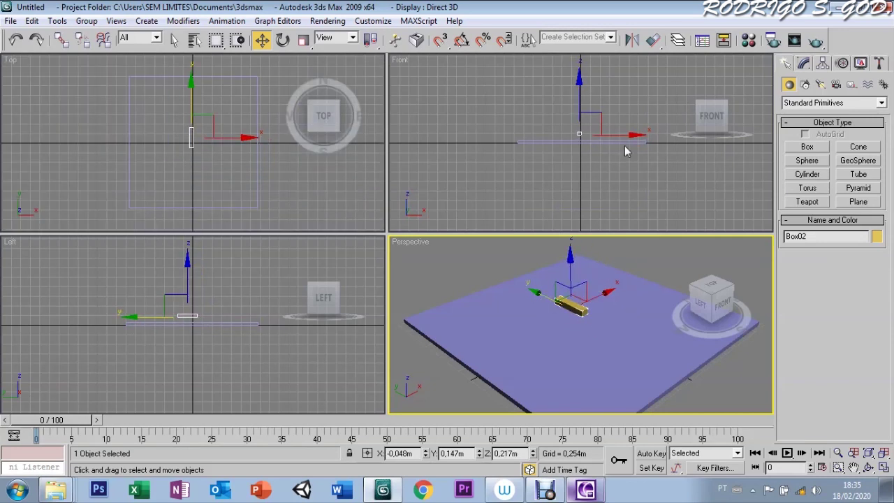
key("z")
scroll(579, 324, "down", 2)
scroll(580, 325, "down", 1)
scroll(580, 324, "down", 2)
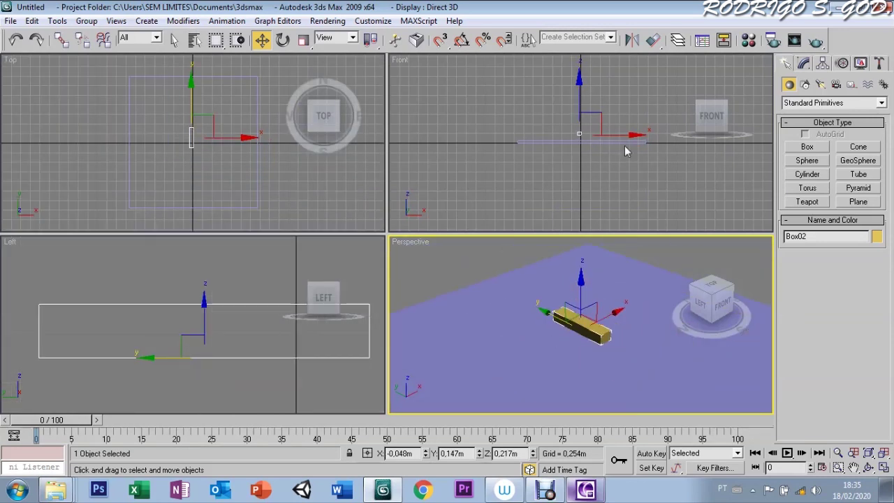
Shift-clone raised copies of the step, each further along to form stairs
mouse_move(579, 300)
left_mouse_down("shift")
mouse_move(574, 276)
mouse_move(619, 290)
mouse_move(619, 273)
mouse_move(640, 266)
mouse_move(635, 258)
left_mouse_up("shift")
key("Return")
key("Return")
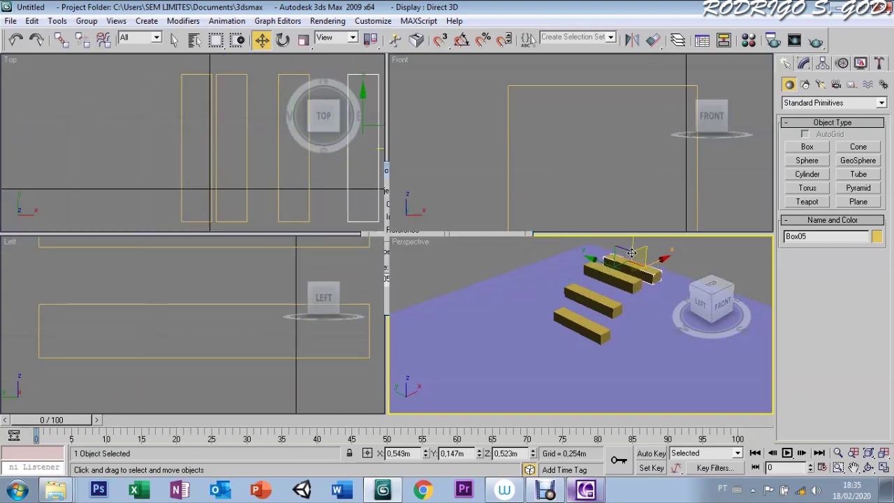
left_click(853, 467)
mouse_move(664, 352)
left_mouse_down()
mouse_move(563, 373)
mouse_move(587, 335)
left_mouse_up()
right_click(586, 335)
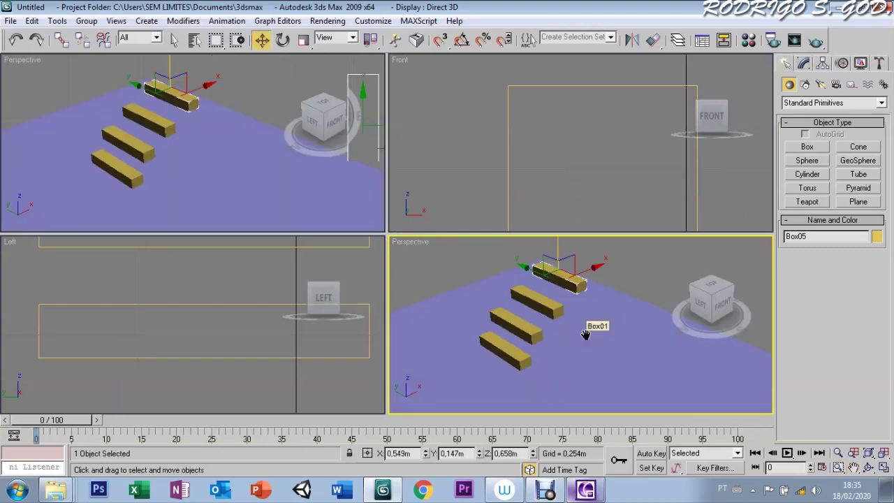
left_click_drag(571, 270, 599, 258, "shift")
key("Return")
Raise the newest step to complete the five-step staircase, then clear the selection
middle_click_drag(616, 338, 605, 366)
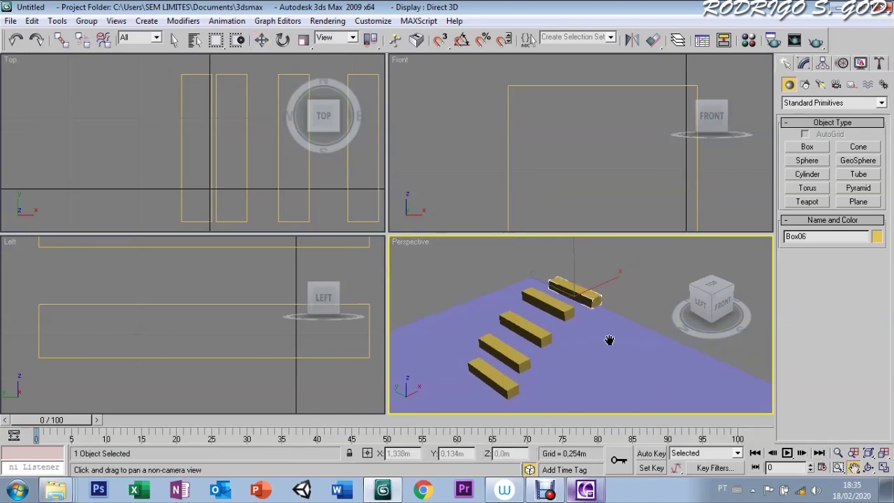
left_click_drag(572, 264, 571, 249)
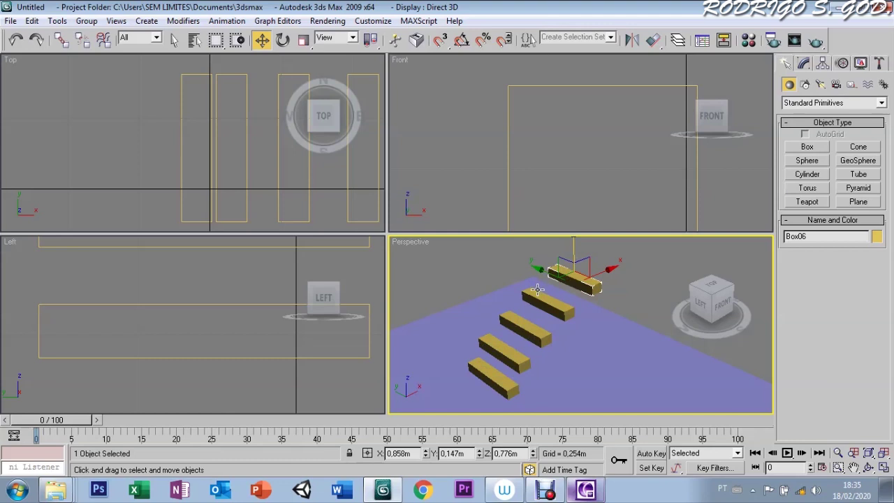
scroll(538, 286, "down", 2)
left_click(754, 91)
left_click(804, 63)
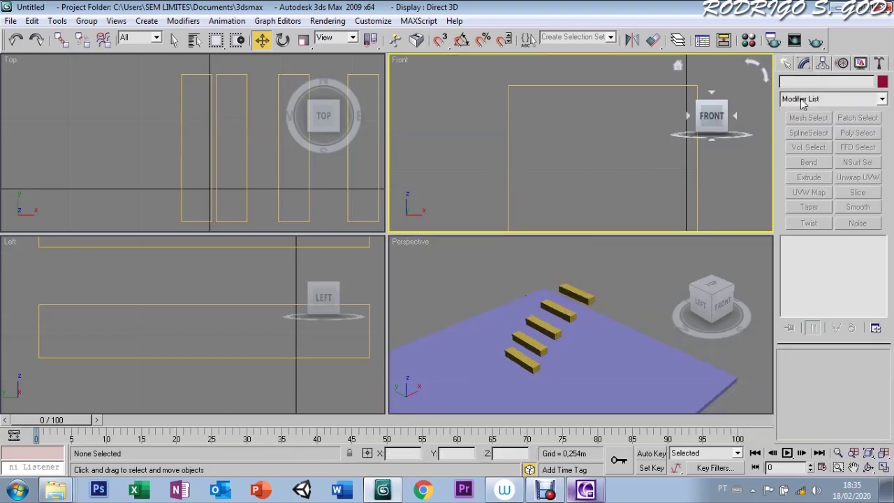
Add an Edit Mesh modifier to the top step
left_click(809, 100)
key("Escape")
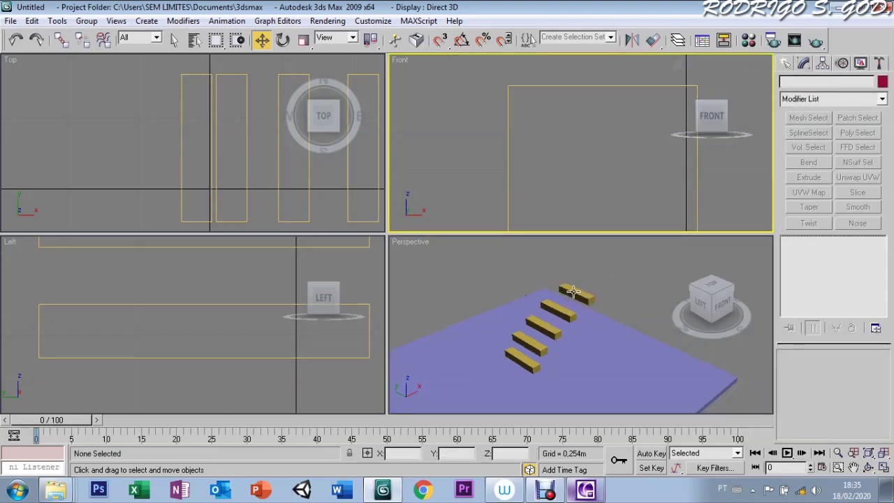
left_click(574, 296)
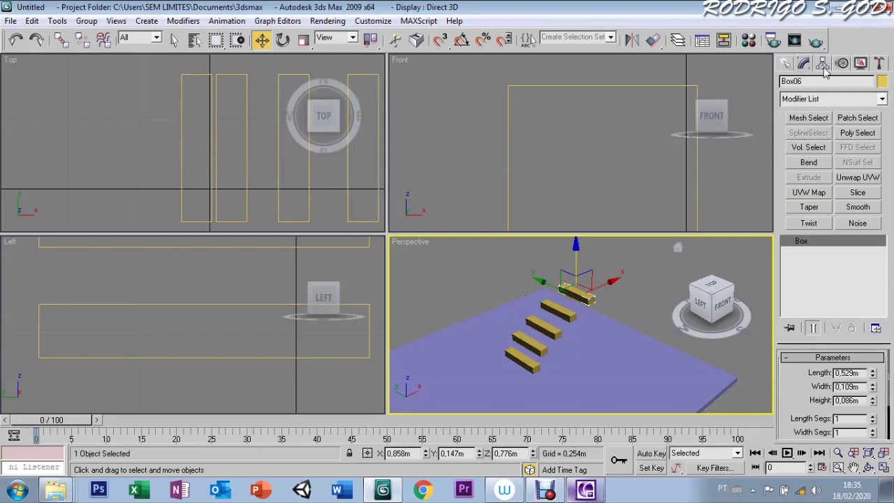
left_click(805, 98)
scroll(831, 210, "down", 10)
scroll(831, 209, "up", 1)
left_click(810, 114)
scroll(796, 398, "up", 3)
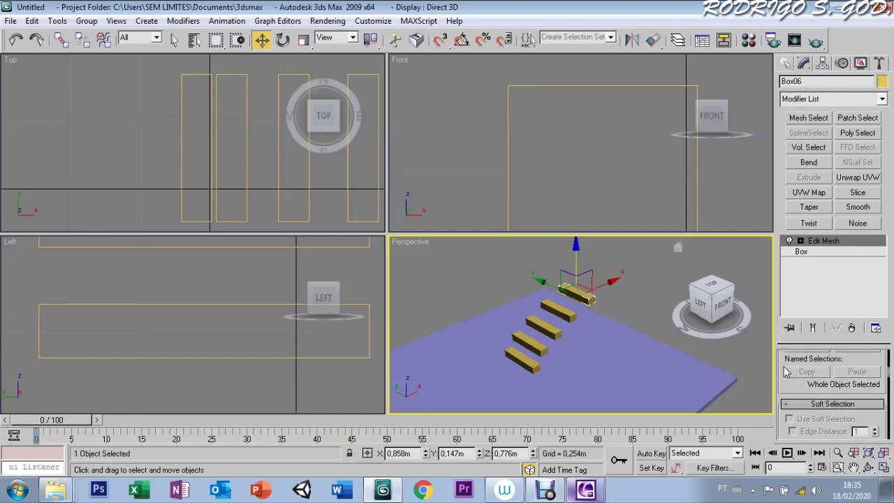
mouse_move(781, 360)
left_mouse_down()
mouse_move(788, 423)
mouse_move(784, 334)
left_mouse_up()
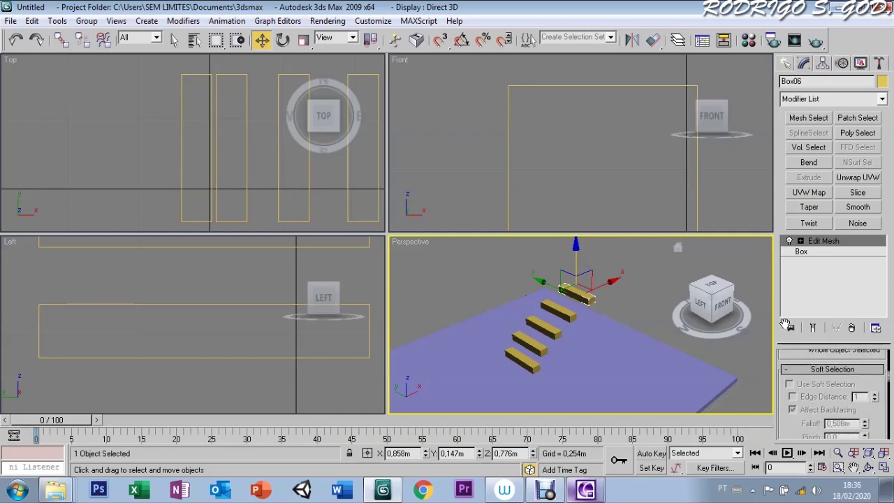
scroll(787, 391, "down", 5)
scroll(787, 402, "down", 5)
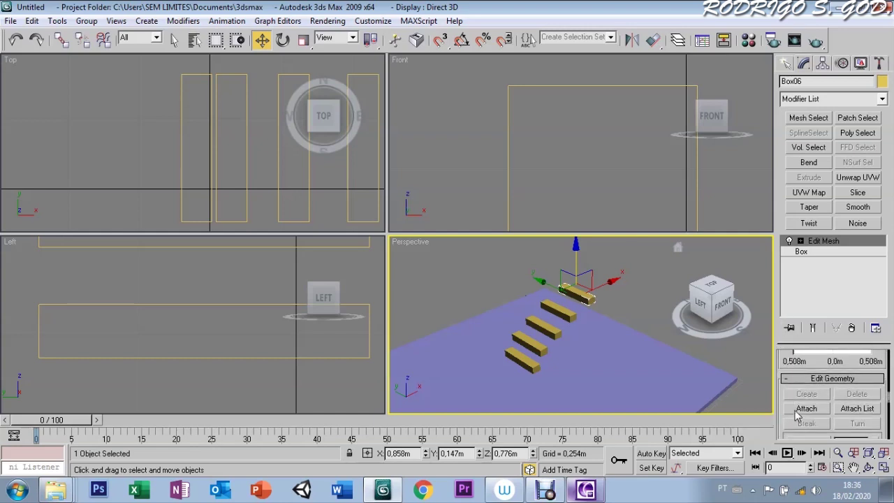
Attach the other four steps to the top step and rename the mesh ESCADA
left_click(806, 408)
left_click(558, 307)
left_click(539, 324)
left_click(528, 341)
left_click(521, 357)
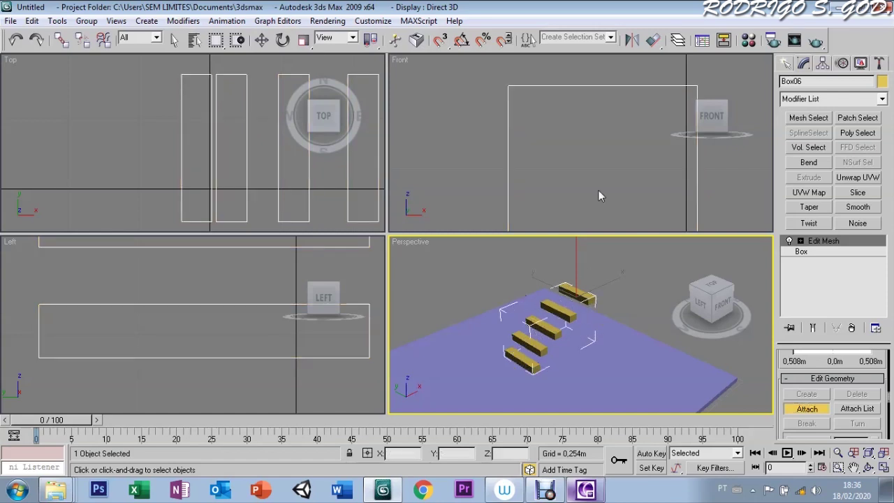
key("w")
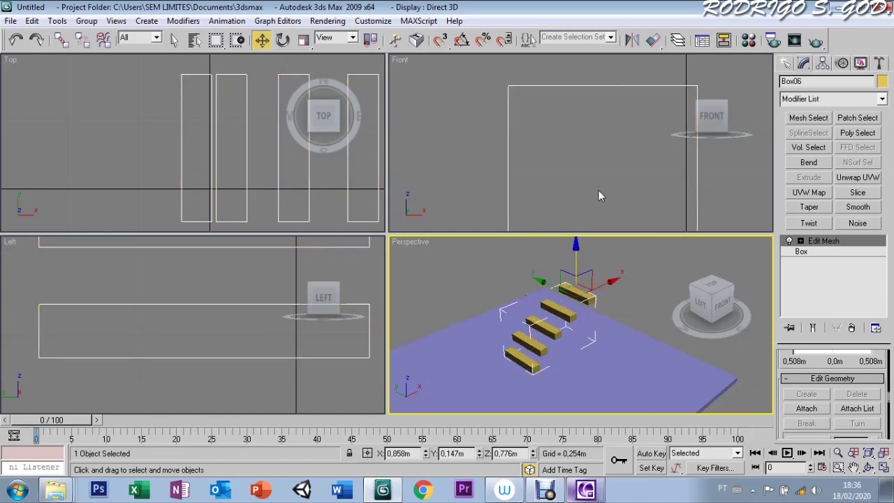
left_click_drag(800, 82, 778, 89)
type("ESCADA")
Rename the floor slab to PISO and deselect it
left_click(627, 343)
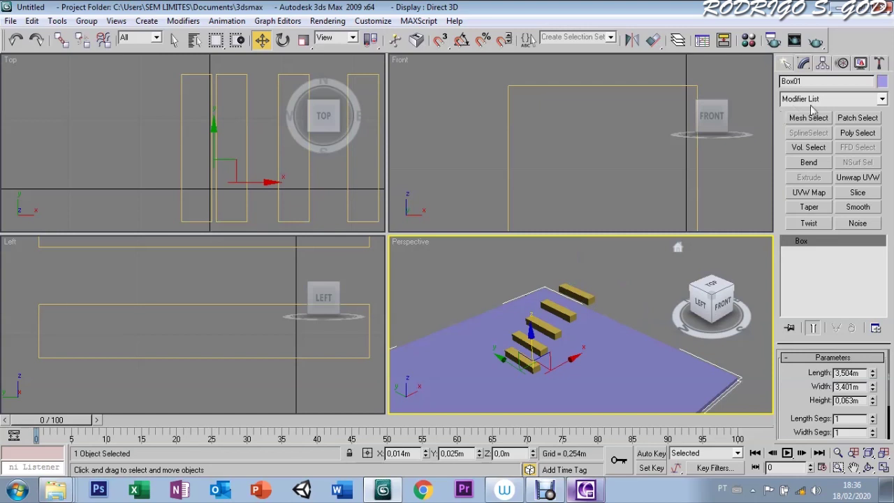
left_click_drag(804, 82, 749, 63)
type("Pl")
left_click(544, 262)
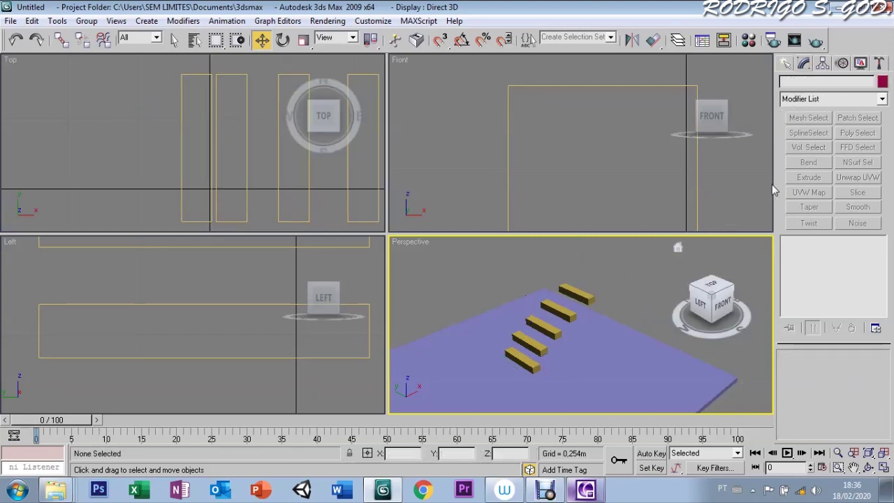
Draw a 0.341 × 0.284 × 0.315 m cube Box01 and move it onto the top step
left_click(788, 63)
left_click(807, 147)
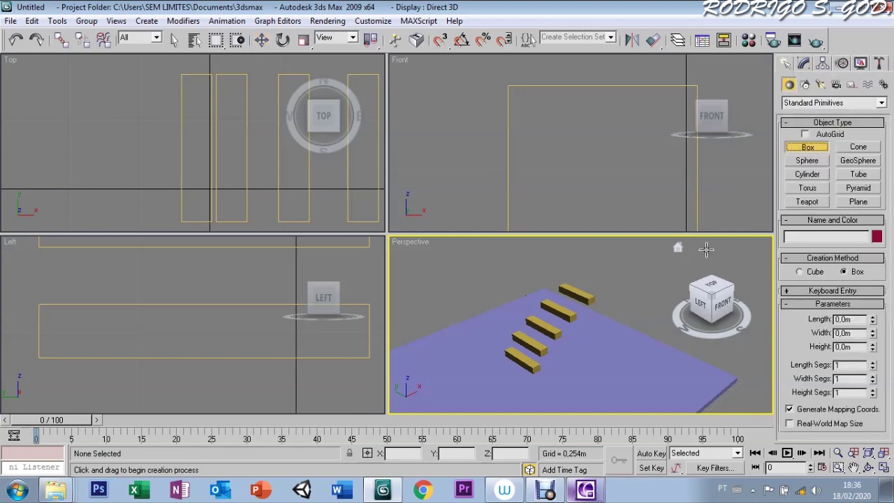
left_click_drag(600, 356, 602, 375)
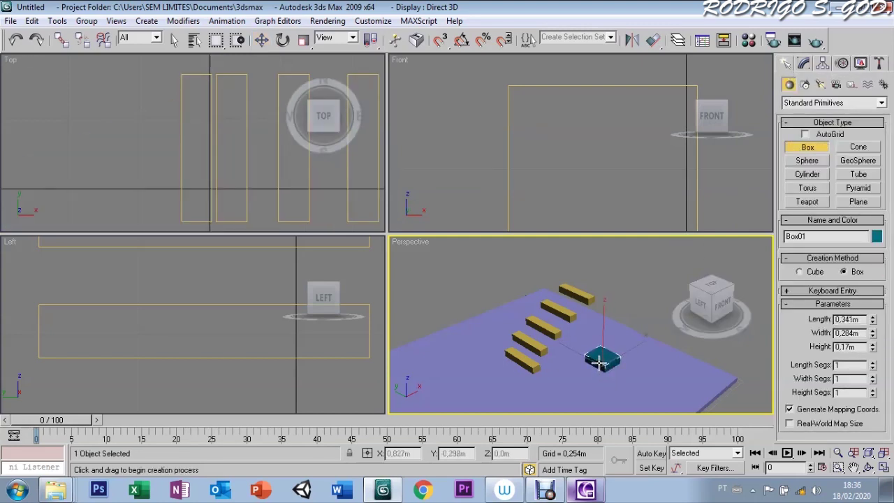
key("w")
mouse_move(599, 353)
left_mouse_down()
mouse_move(572, 278)
mouse_move(590, 260)
left_mouse_up()
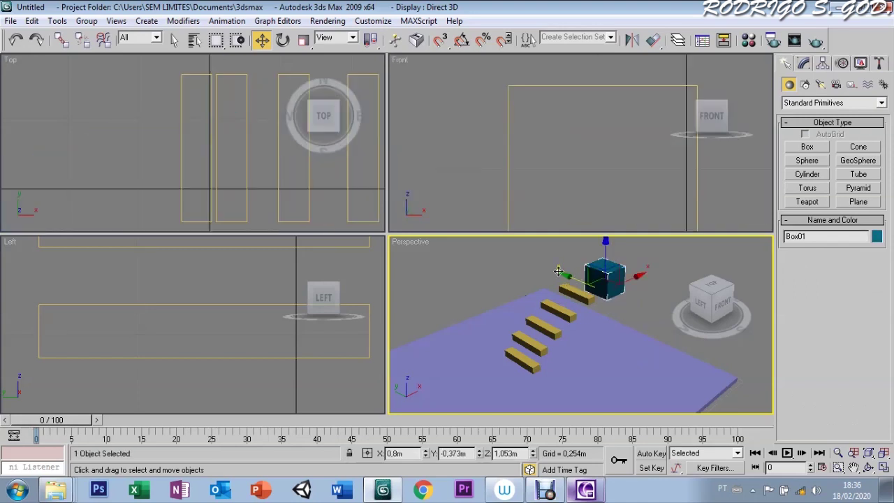
mouse_move(584, 250)
left_mouse_down()
mouse_move(558, 294)
mouse_move(574, 242)
left_mouse_up()
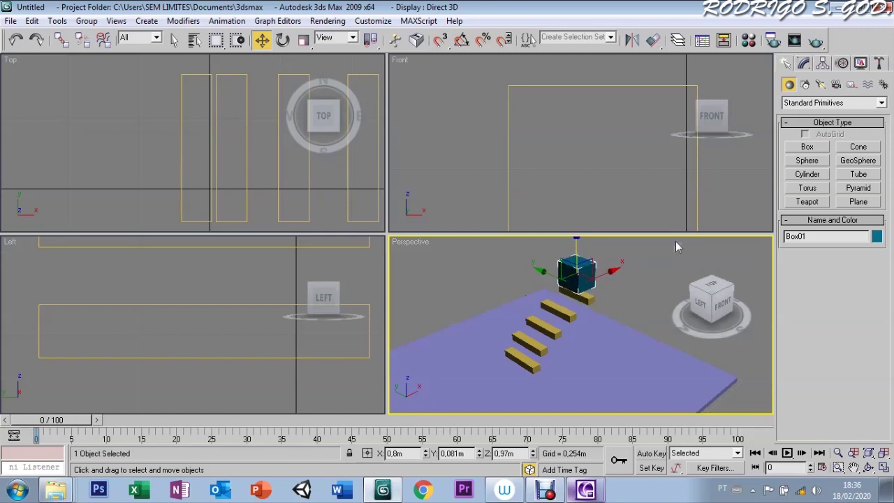
left_click(803, 64)
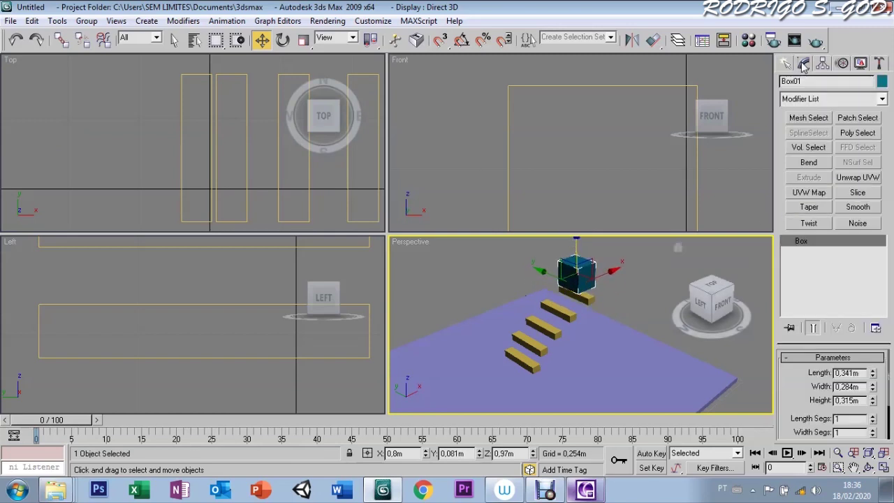
Create the Dynamics00 simulation in the Dynamics utility and open its object list
left_click(879, 63)
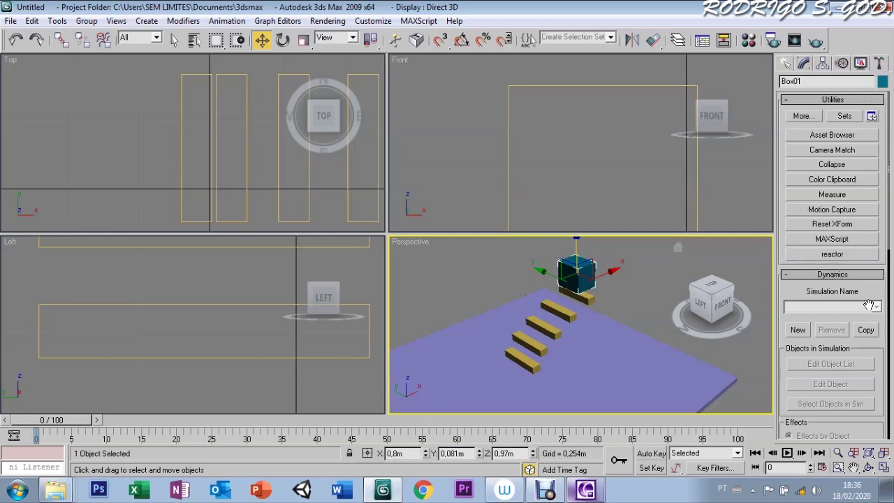
left_click(803, 331)
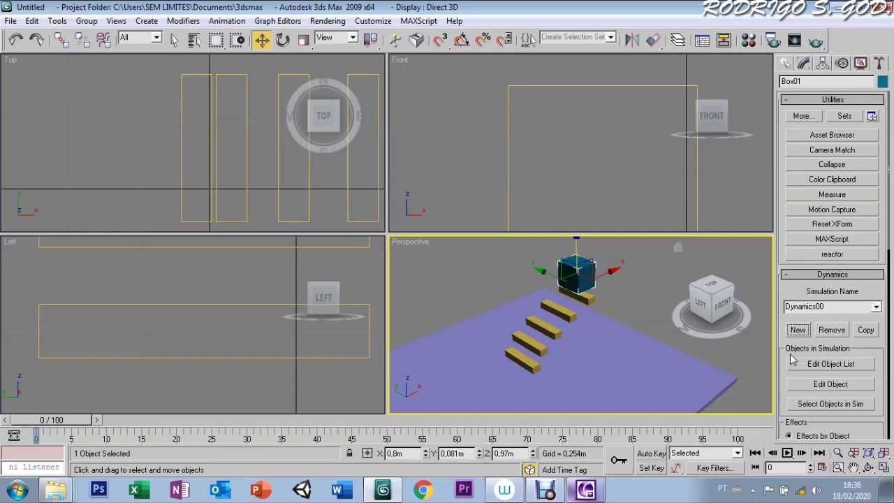
left_click_drag(783, 351, 788, 296)
left_click(813, 309)
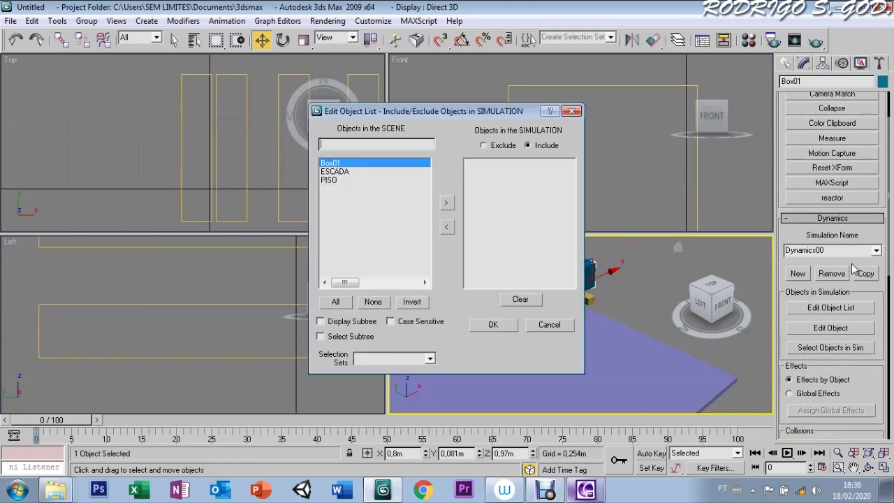
Include Box01, ESCADA and PISO in the Dynamics00 object list and confirm
left_click(332, 183, "shift")
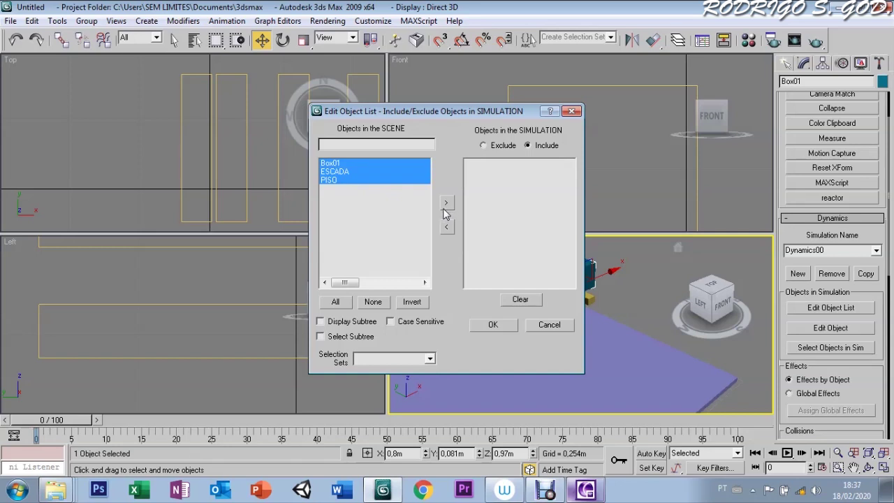
left_click(445, 204)
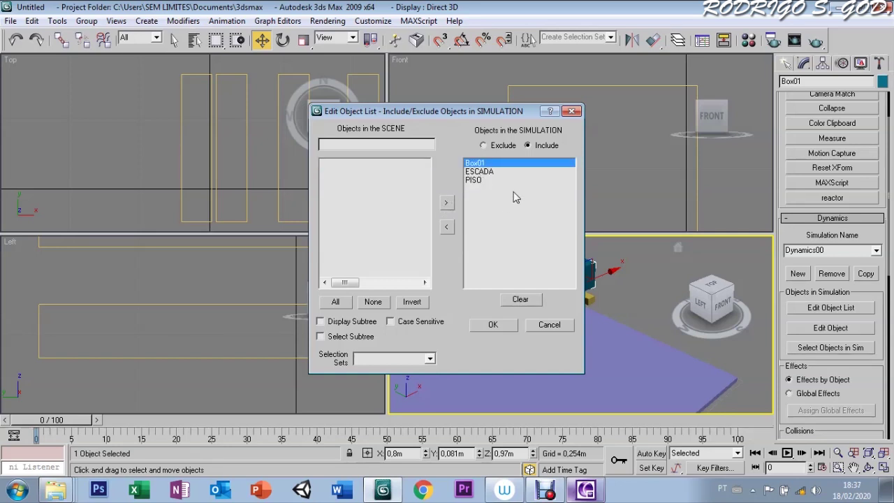
left_click(489, 327)
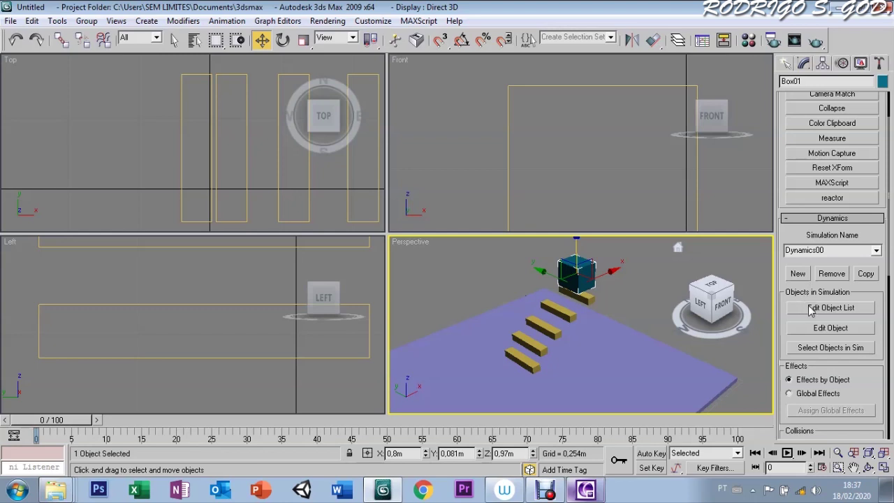
left_click(819, 333)
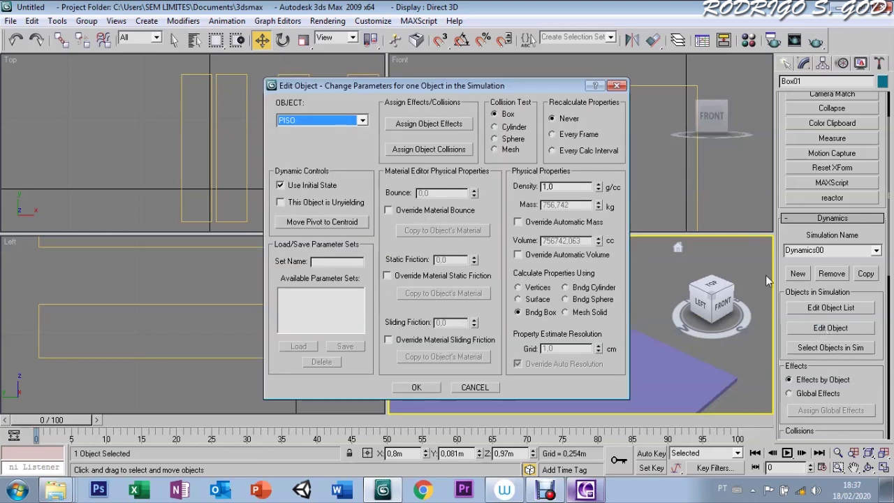
Make the floor PISO unyielding and confirm its simulation settings
left_click(309, 202)
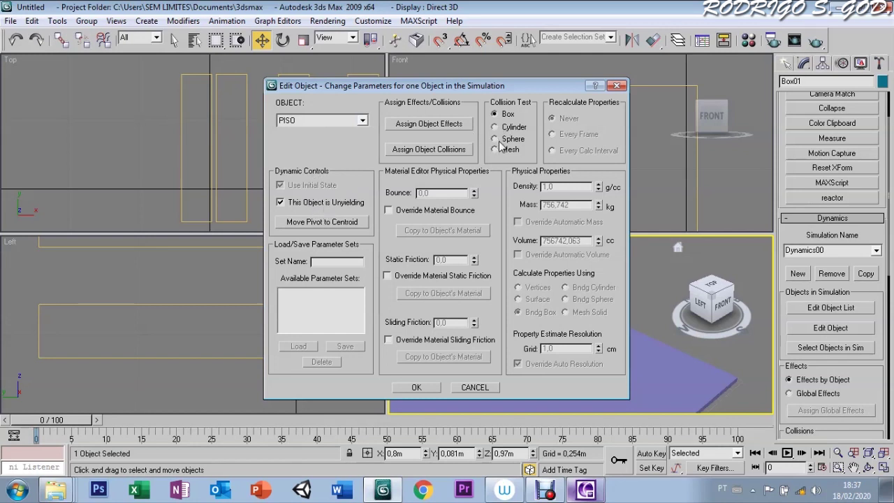
left_click(415, 152)
left_click(326, 171)
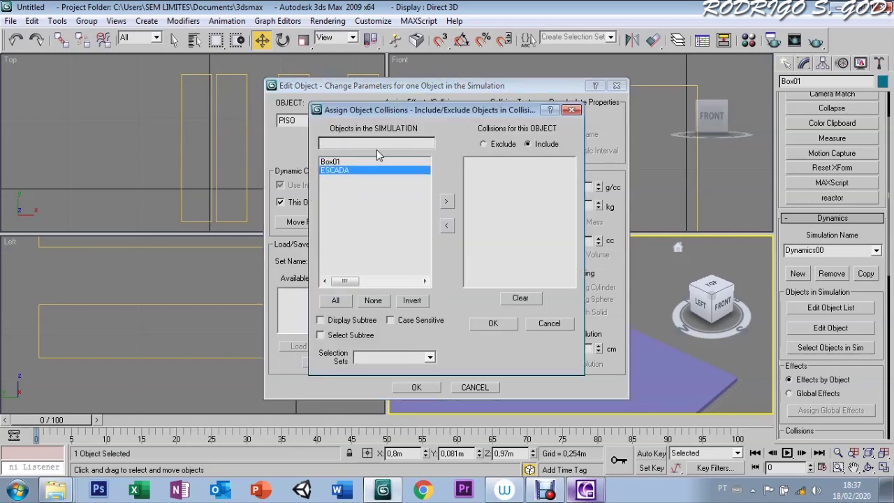
left_click(332, 162)
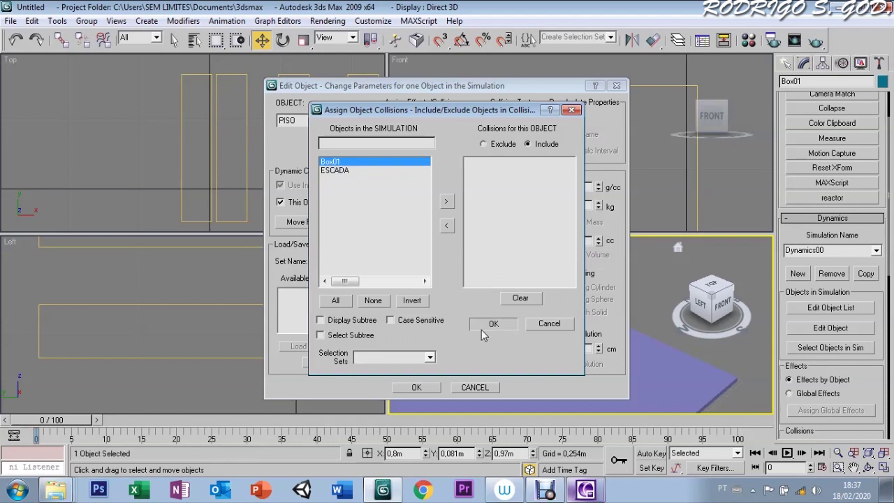
left_click(482, 327)
left_click(417, 387)
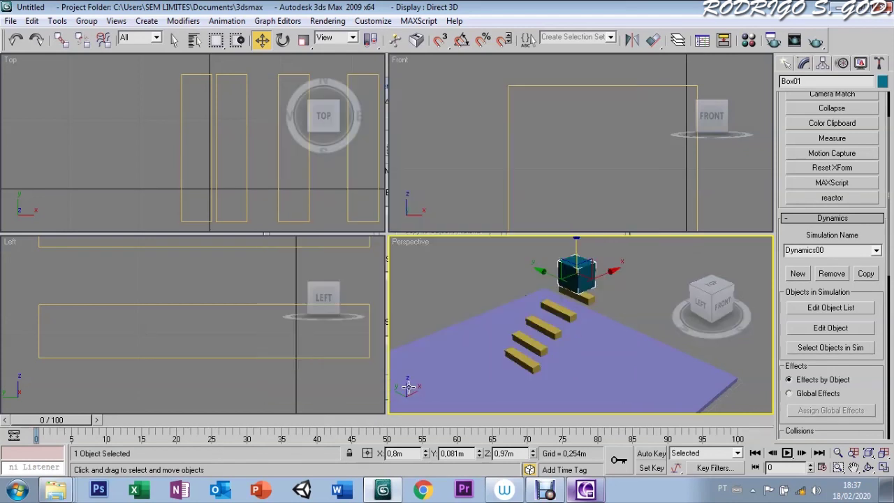
Reopen the per-object editor and switch it to ESCADA
left_click(801, 329)
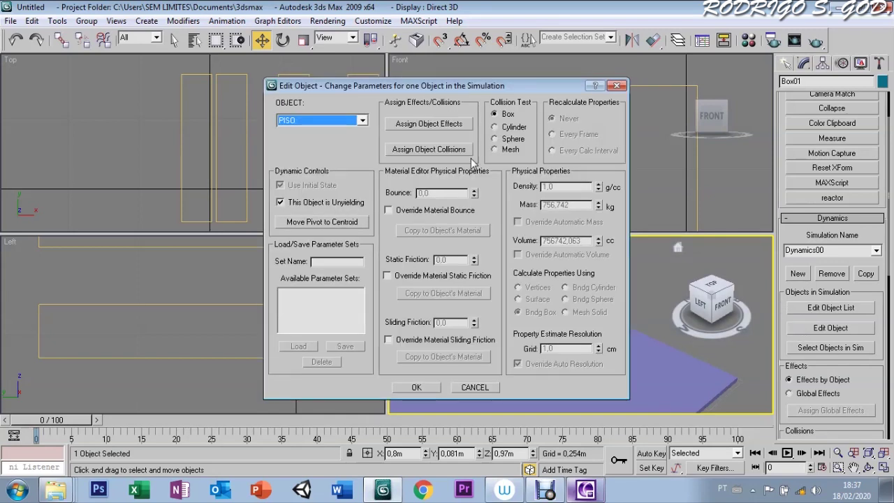
left_click(327, 122)
left_click(311, 140)
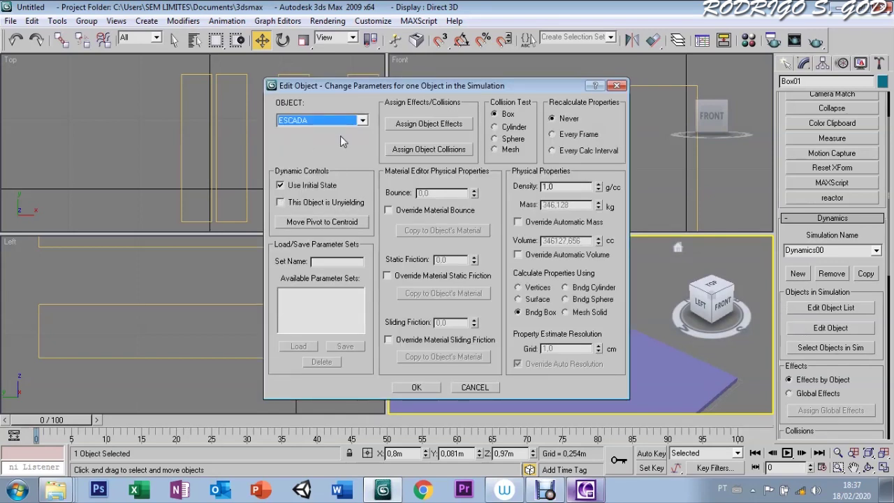
Set ESCADA's collision test to Mesh and restrict its collisions to Box01 only
left_click(495, 150)
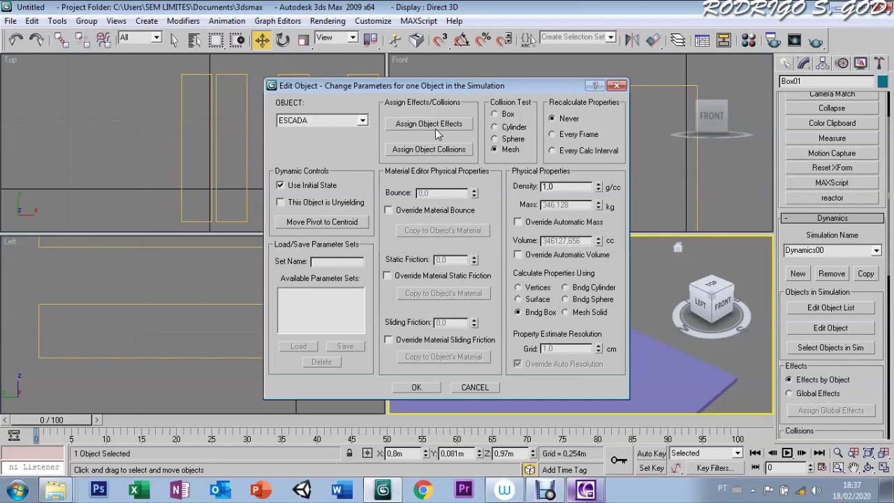
left_click(414, 155)
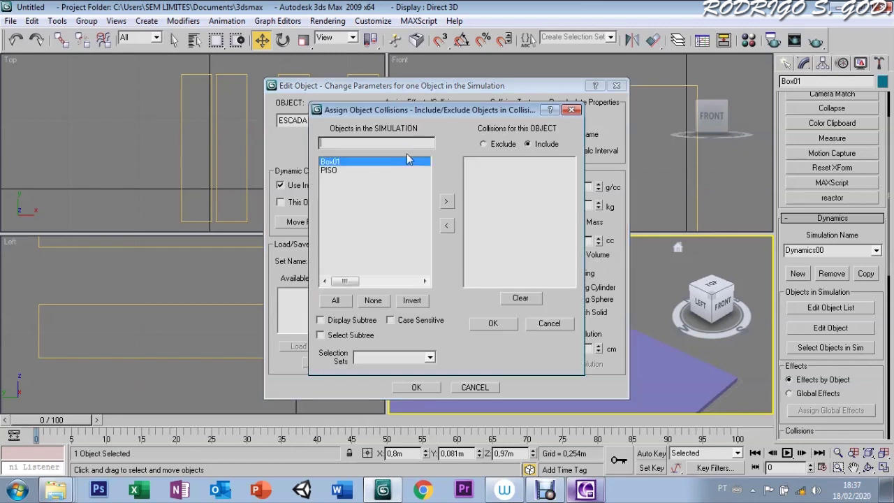
left_click(328, 170)
double_click(329, 170)
left_click(445, 201)
left_click(471, 162)
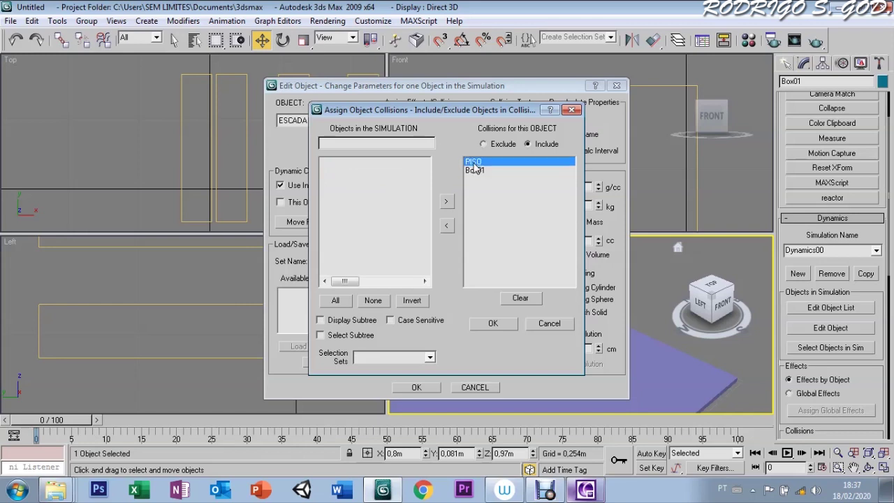
left_click(447, 203)
left_click(473, 163)
left_click(447, 225)
left_click(493, 324)
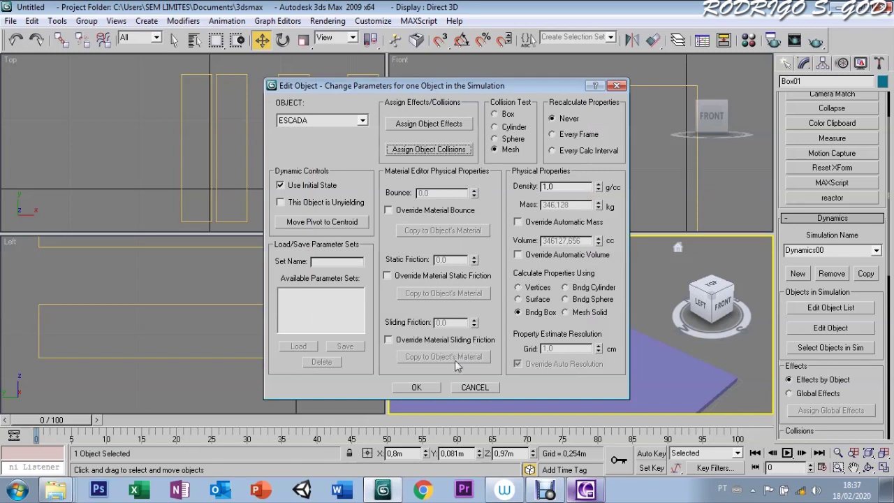
Make ESCADA unyielding and confirm its simulation settings
left_click(280, 203)
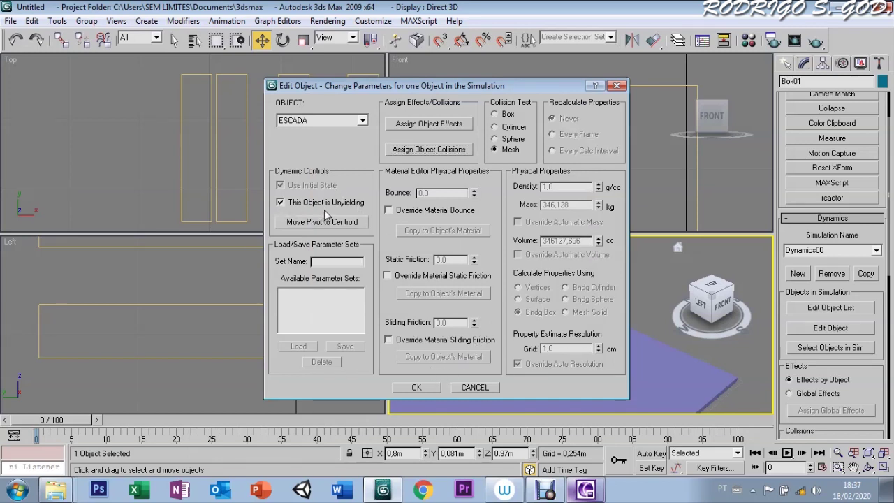
left_click(408, 390)
left_click(643, 298)
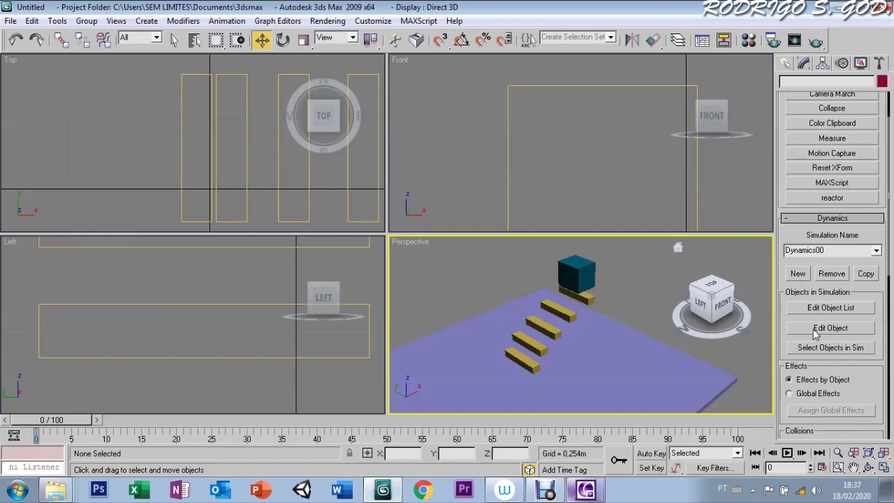
Switch the per-object editor to Box01, add ESCADA and PISO as colliders, and confirm
left_click(829, 328)
left_click(324, 121)
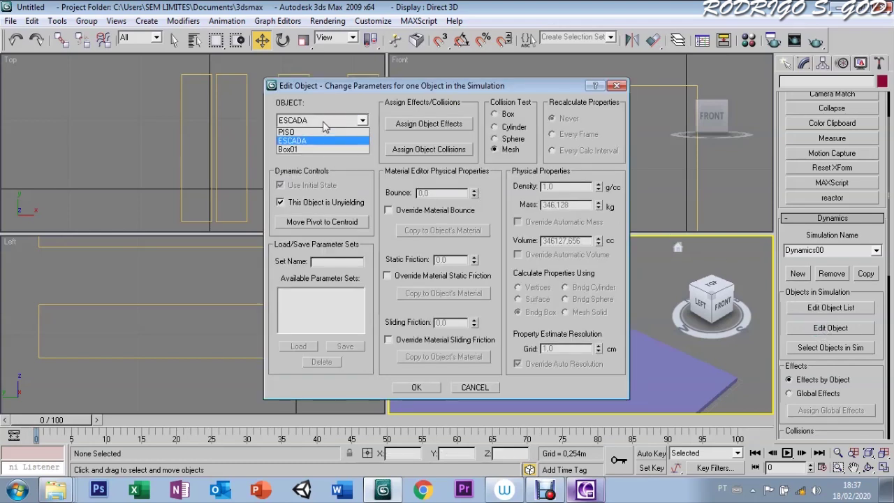
left_click(305, 148)
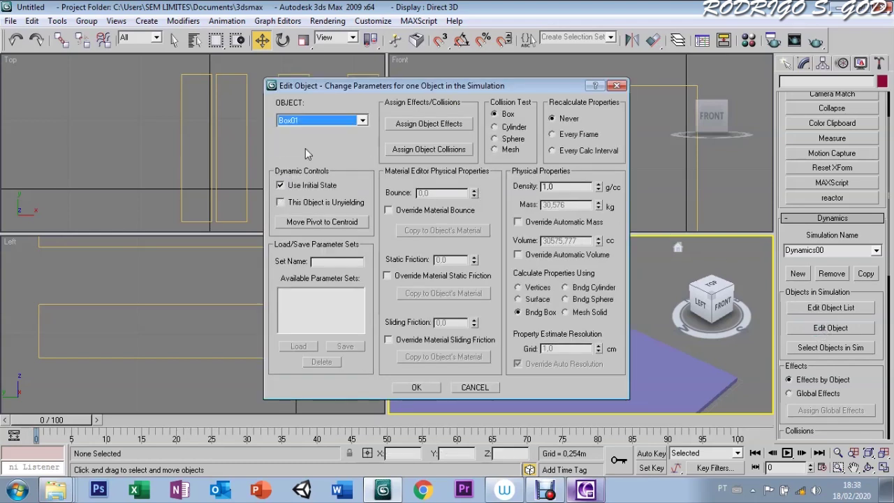
left_click(414, 123)
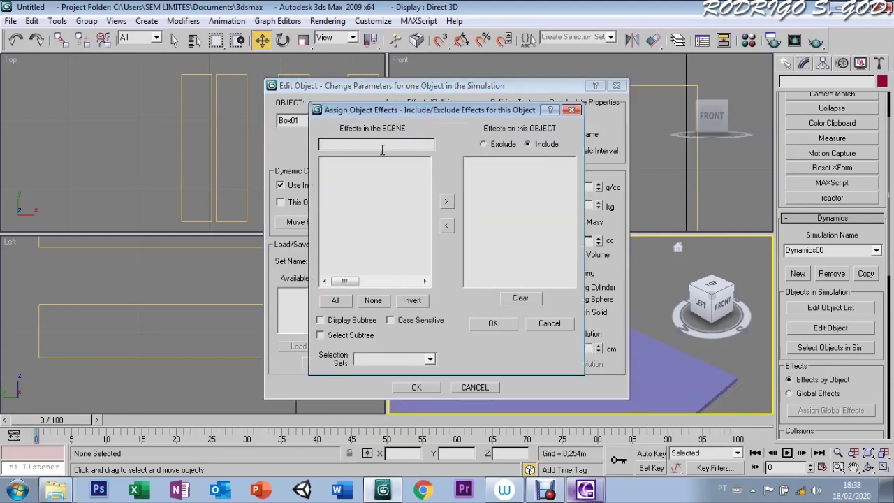
left_click(546, 324)
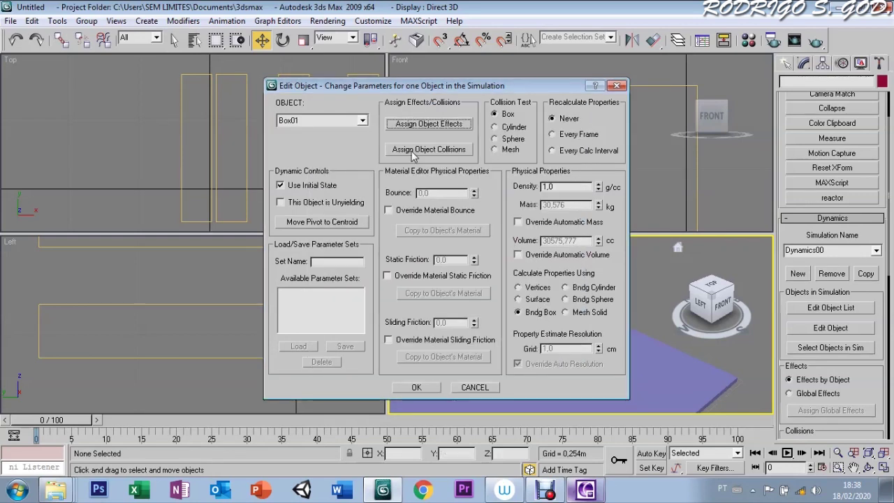
left_click(413, 150)
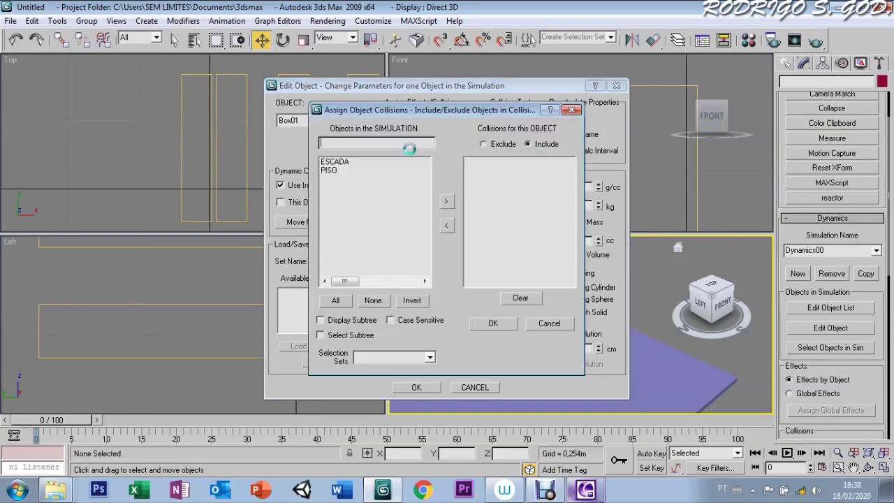
left_click(325, 171)
left_click(331, 163, "ctrl")
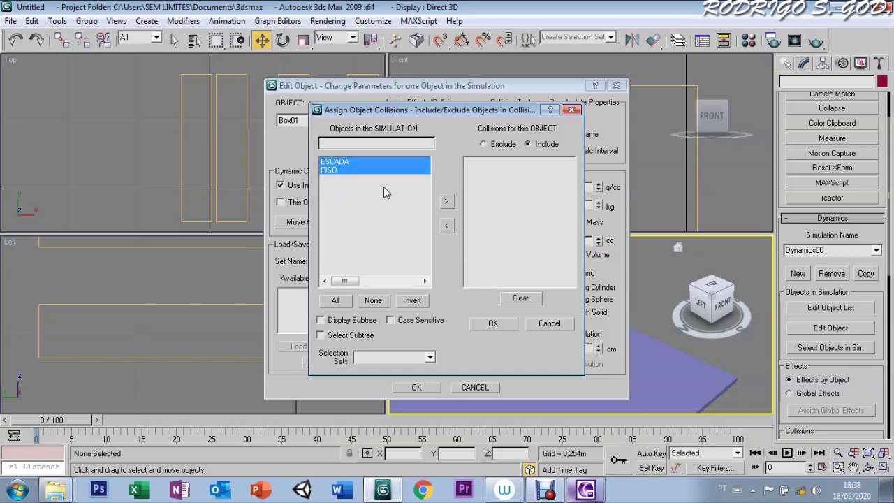
left_click(445, 203)
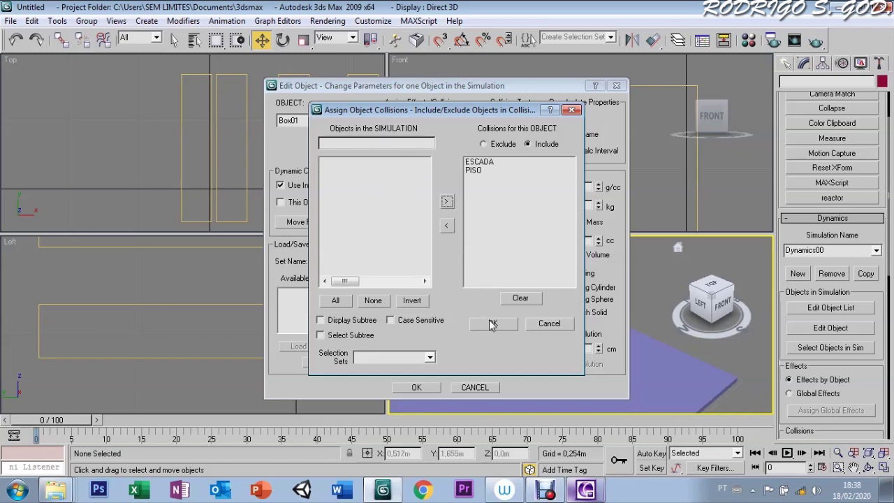
left_click(484, 324)
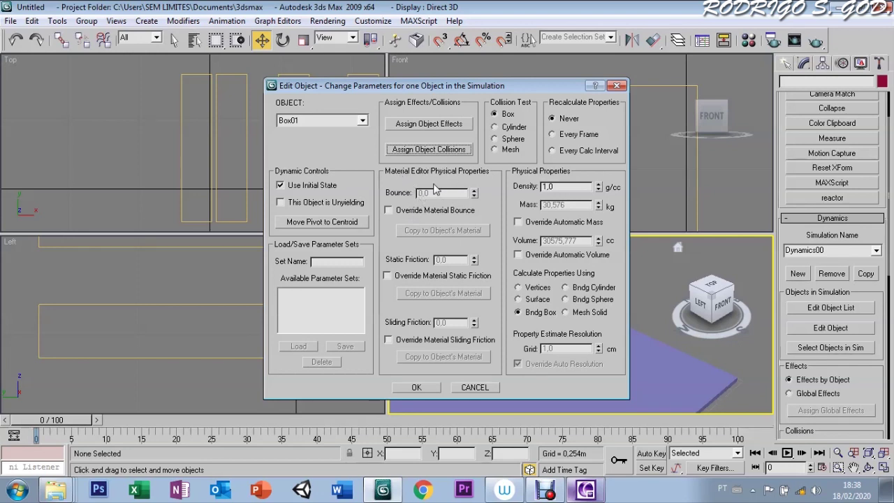
left_click(416, 389)
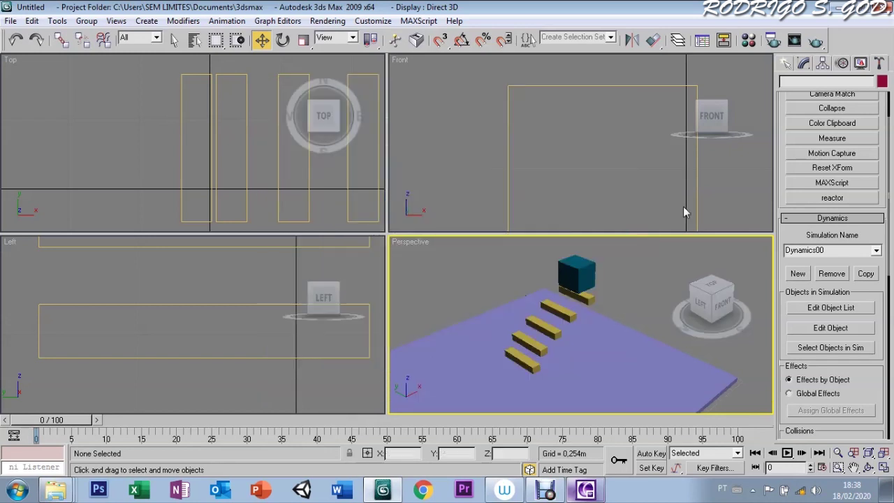
Place a planar Gravity01 force (strength 1.0) and move it left of the staircase
left_click(786, 64)
left_click(868, 84)
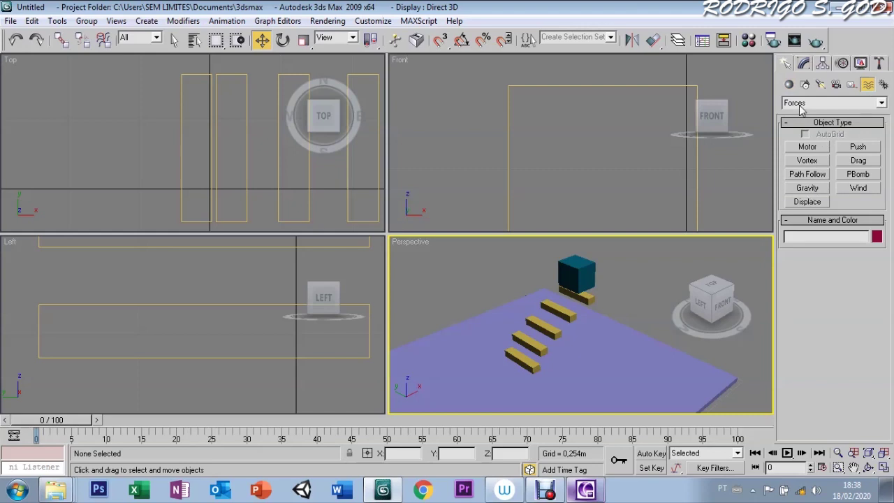
left_click(804, 189)
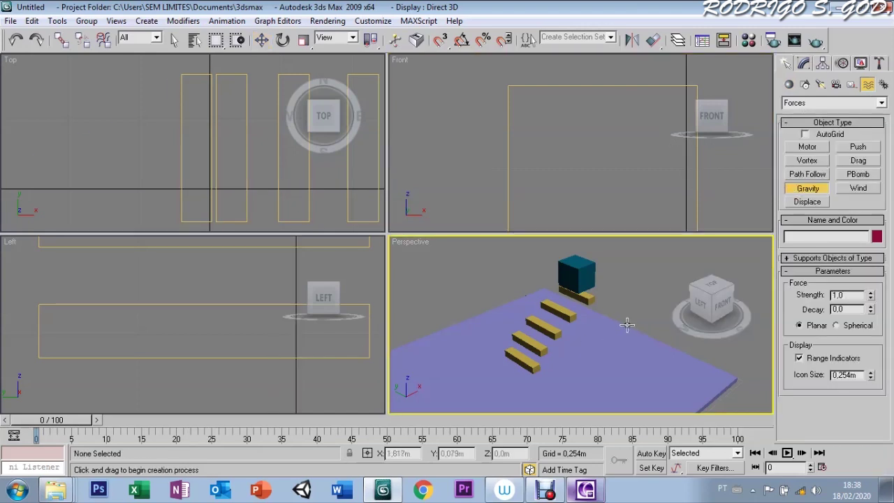
left_click_drag(632, 338, 634, 321)
key("w")
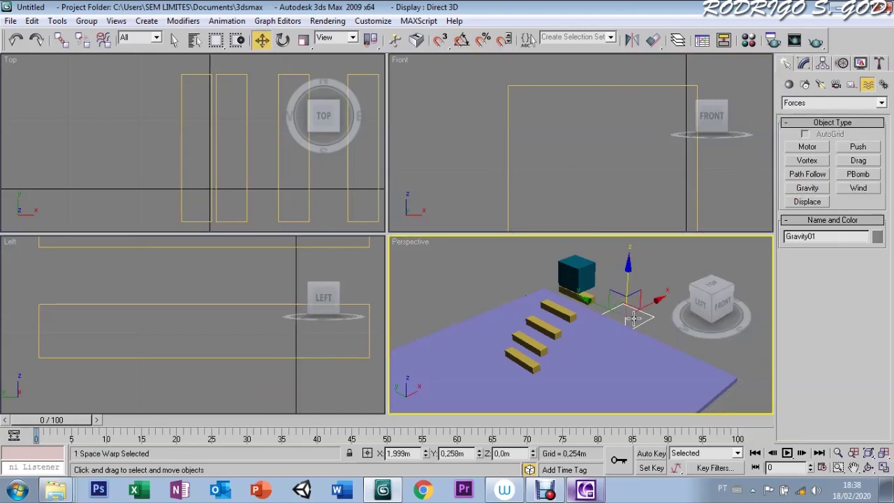
mouse_move(627, 260)
left_mouse_down()
mouse_move(621, 282)
mouse_move(447, 292)
mouse_move(453, 301)
left_mouse_up()
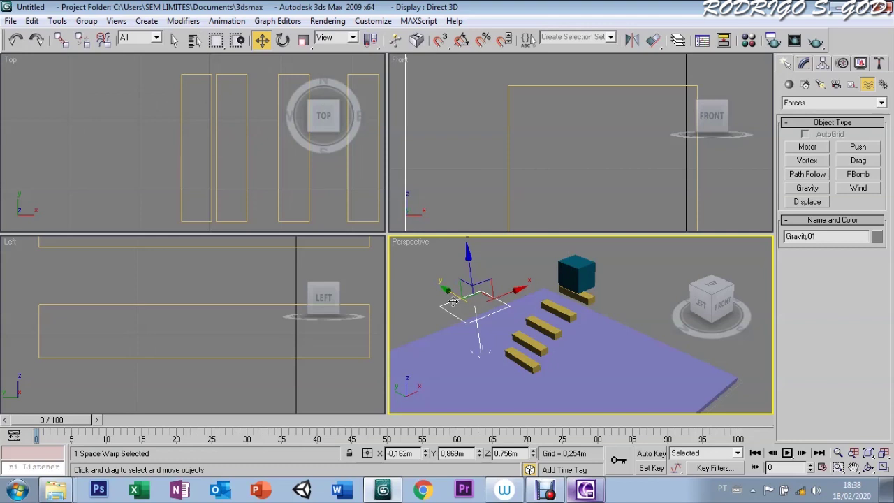
left_click(803, 65)
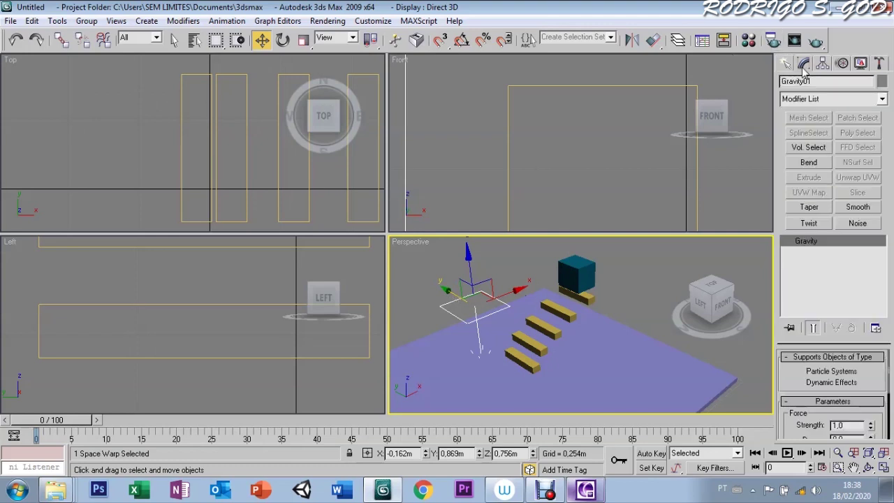
Add Gravity01 to Box01's included object effects in Dynamics and confirm the object settings
left_click(878, 63)
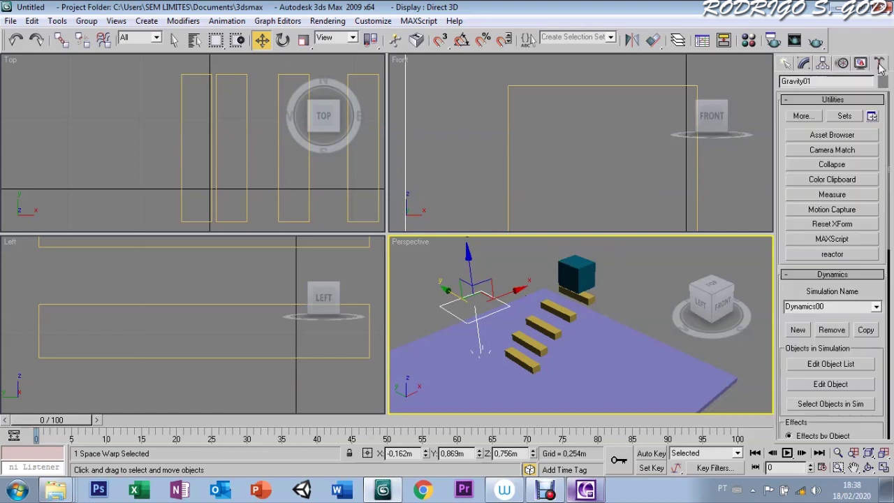
left_click(812, 386)
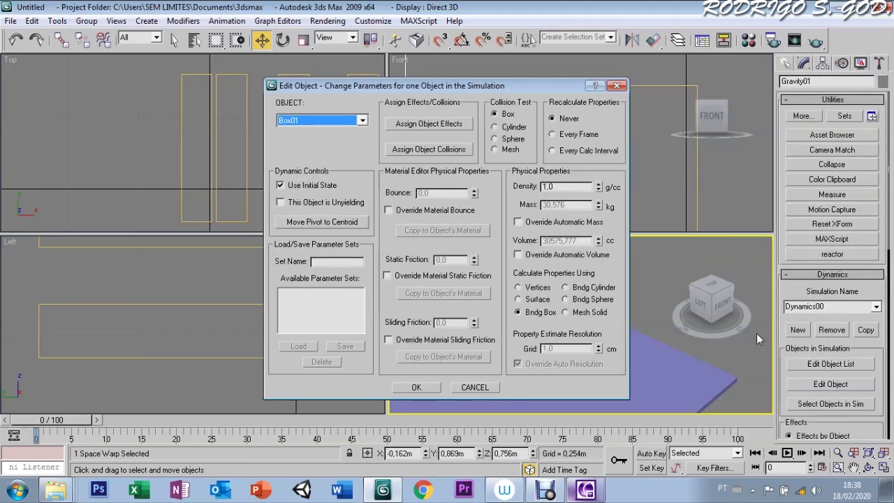
left_click(424, 126)
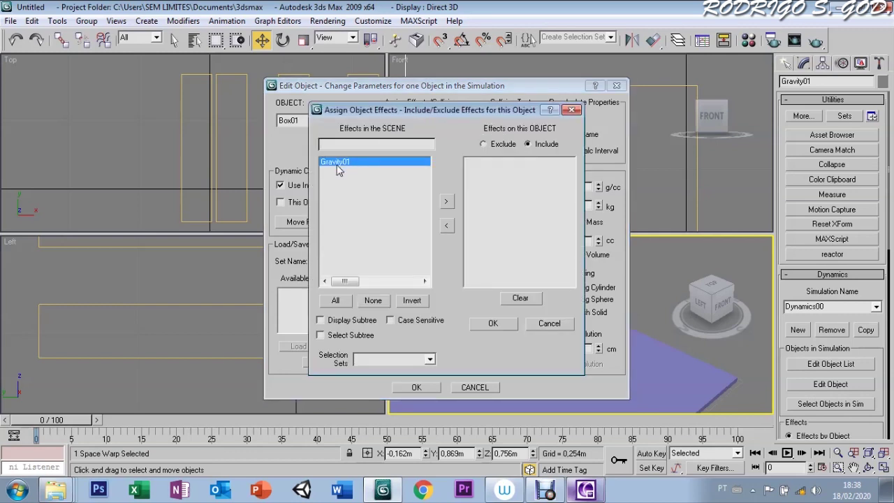
left_click(446, 201)
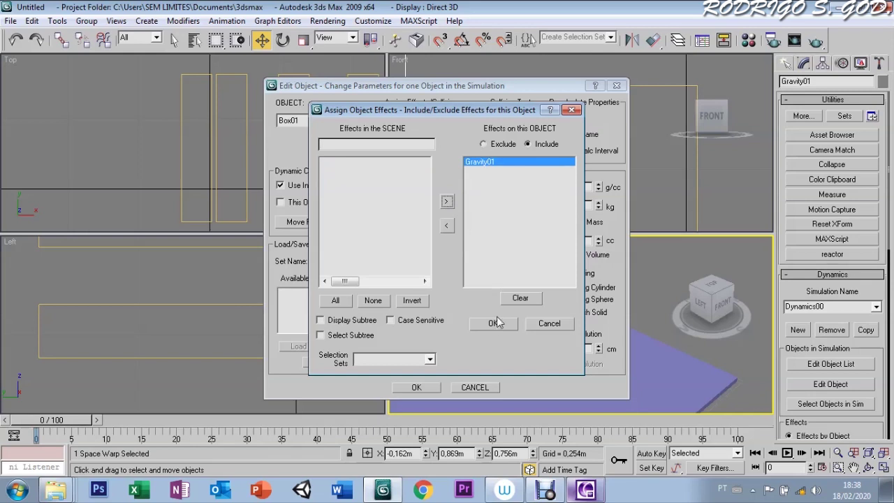
left_click(496, 321)
left_click(415, 388)
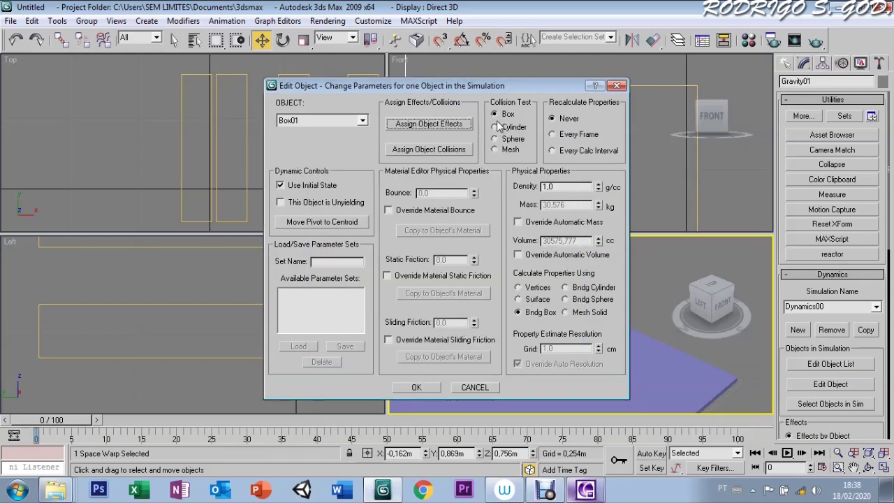
left_click(413, 390)
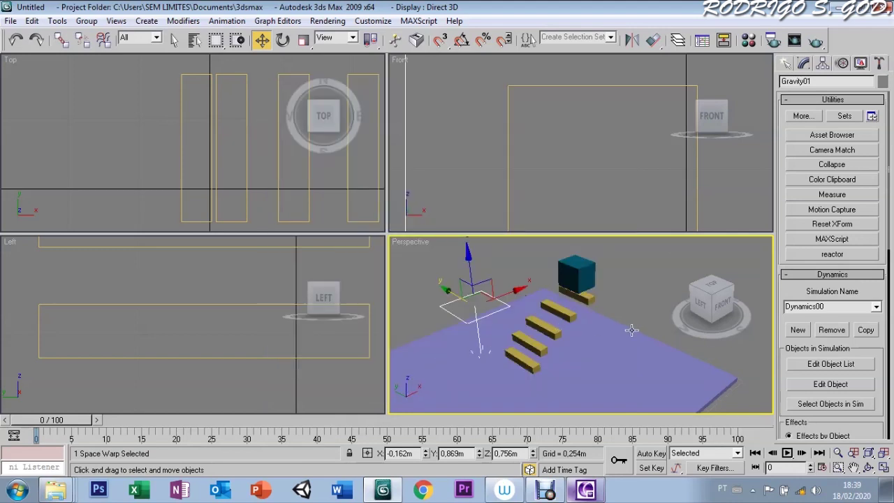
Solve the Dynamics00 simulation and scrub to frame 42 to check the cube's fall
left_click(789, 384)
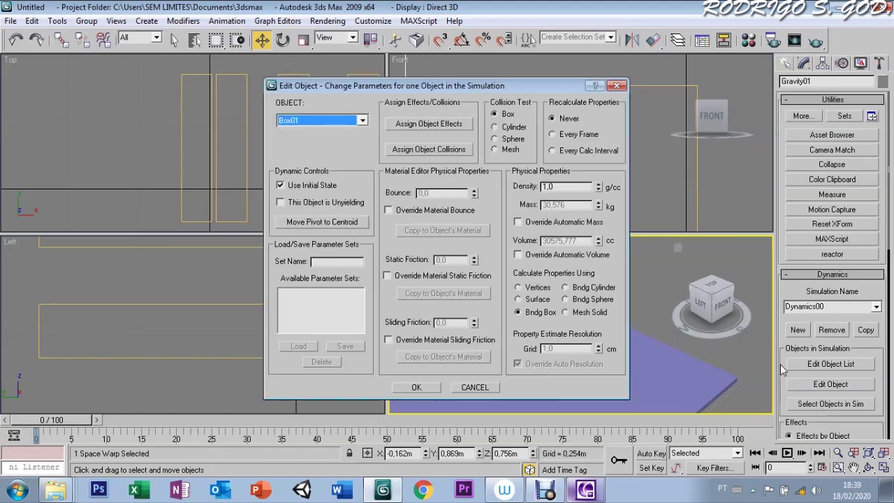
left_click(615, 87)
left_click_drag(780, 391, 771, 188)
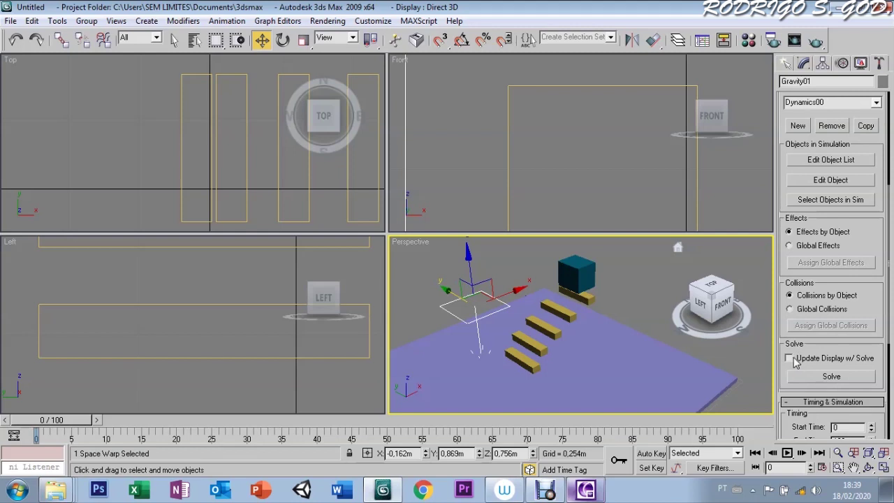
left_click(830, 377)
mouse_move(61, 420)
left_mouse_down()
mouse_move(348, 414)
mouse_move(277, 437)
mouse_move(423, 427)
mouse_move(100, 419)
mouse_move(737, 422)
left_mouse_up()
Maximize the Perspective viewport, rewind to frame 0 and play the falling-cube animation
key("w")
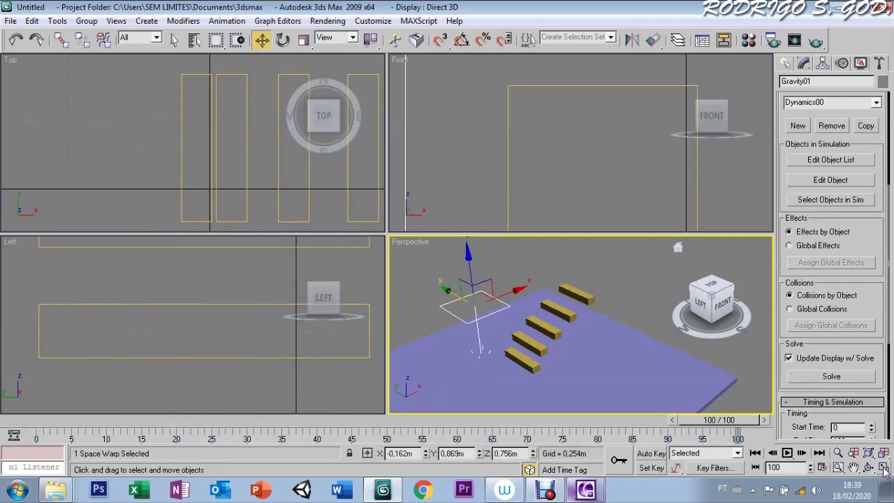
left_click(883, 467)
mouse_move(707, 423)
left_mouse_down()
mouse_move(80, 423)
mouse_move(68, 469)
mouse_move(98, 422)
mouse_move(147, 423)
mouse_move(36, 423)
left_mouse_up()
key("w")
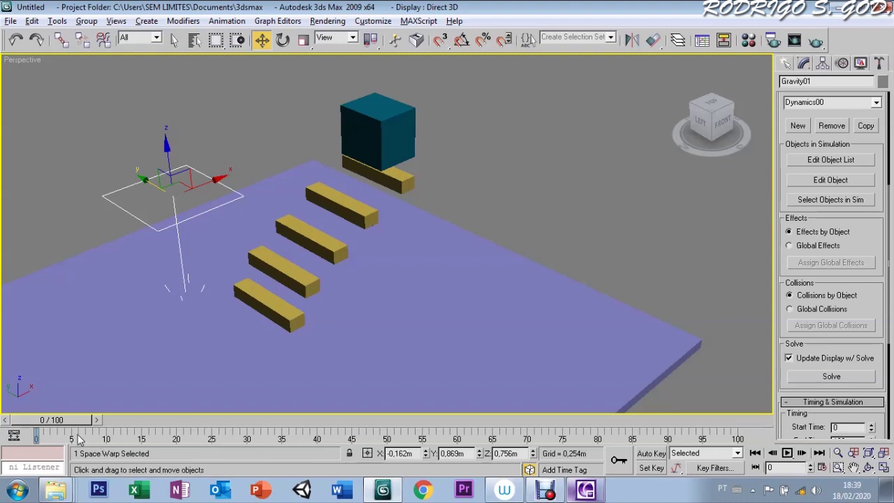
mouse_move(58, 420)
left_mouse_down()
mouse_move(541, 419)
mouse_move(136, 423)
mouse_move(331, 423)
mouse_move(202, 422)
mouse_move(54, 447)
left_mouse_up()
left_click(787, 452)
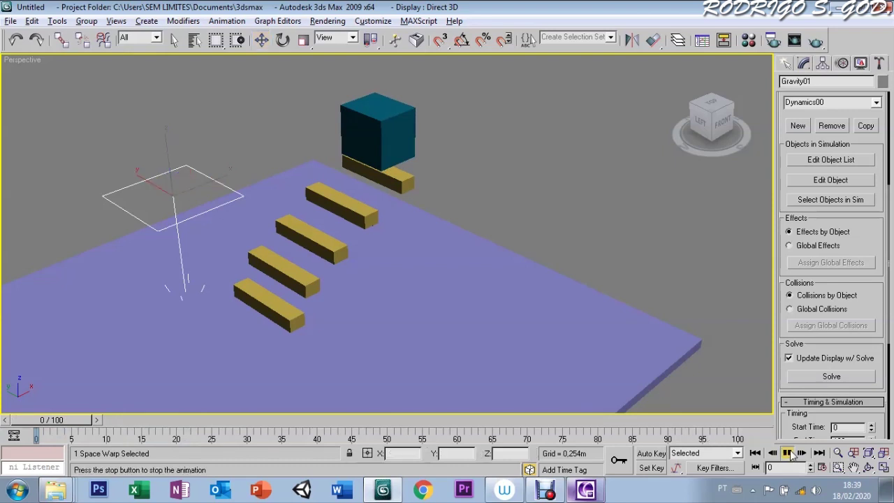